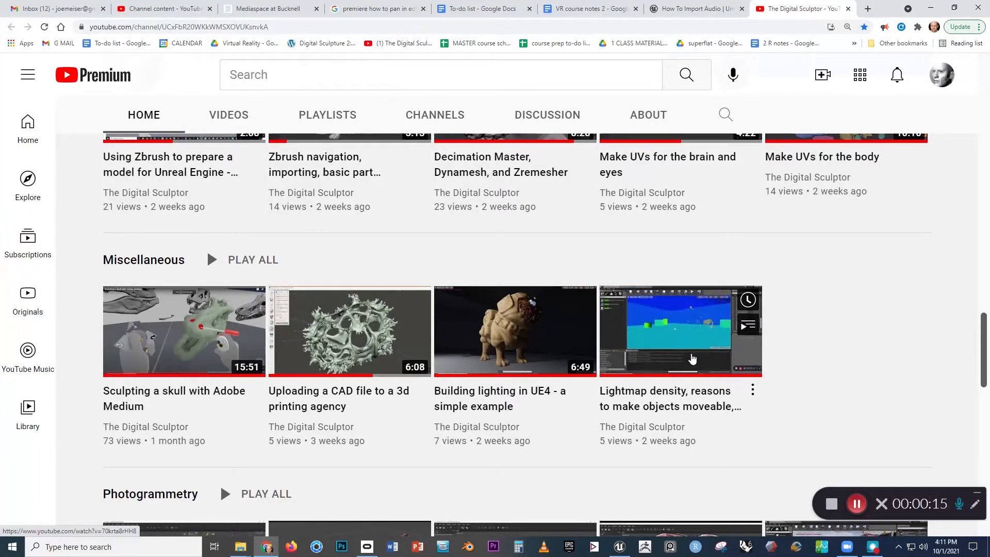
# Step: Switch to the Unreal Editor with the caboose level and build its lighting
pyautogui.moveTo(523, 344)
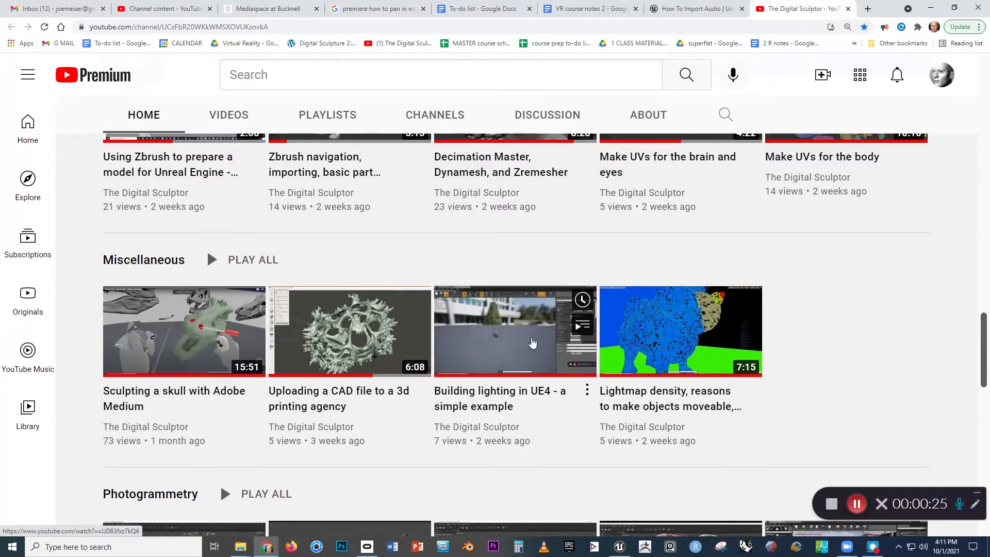
pyautogui.moveTo(643, 349)
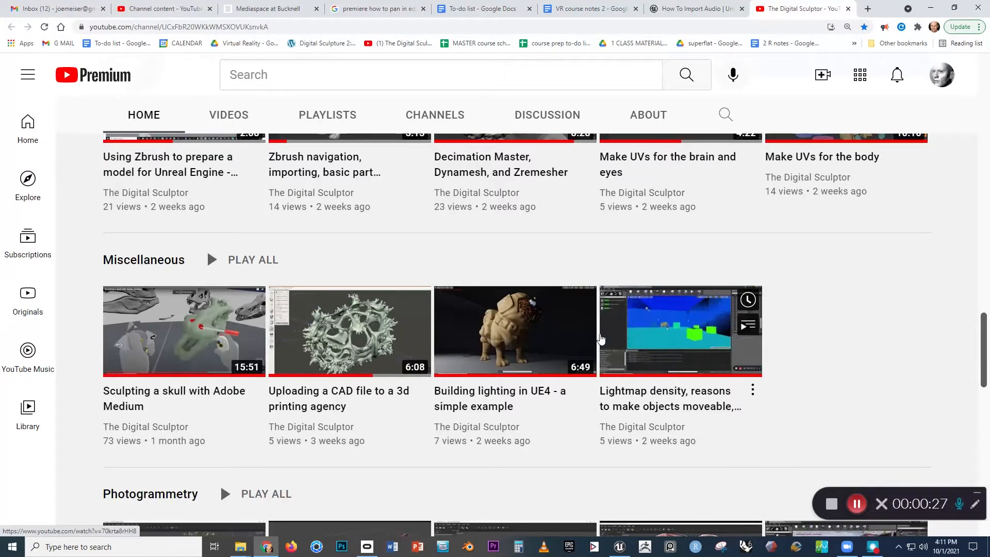
pyautogui.hotkey('alt', 'Tab')
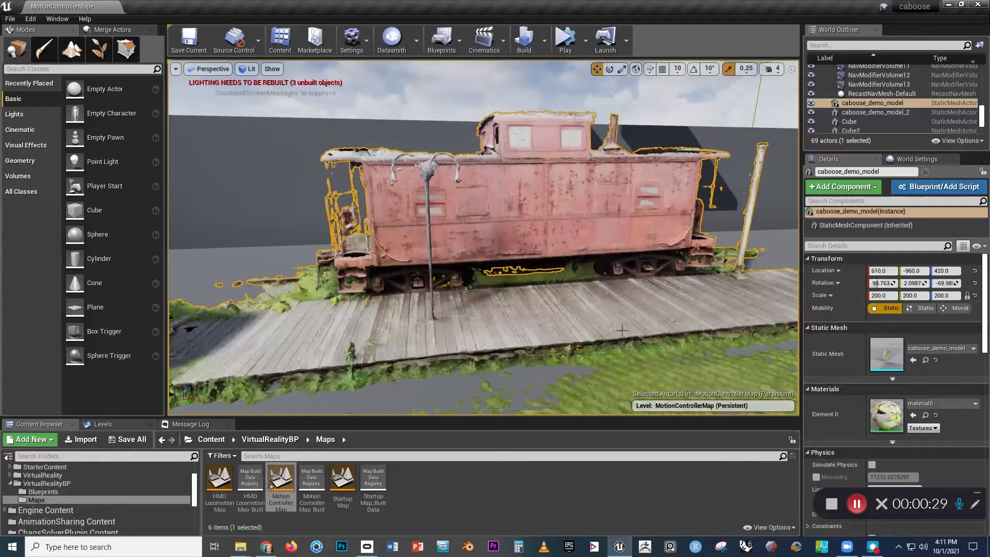
pyautogui.moveTo(573, 318); pyautogui.dragTo(614, 302, button='right')
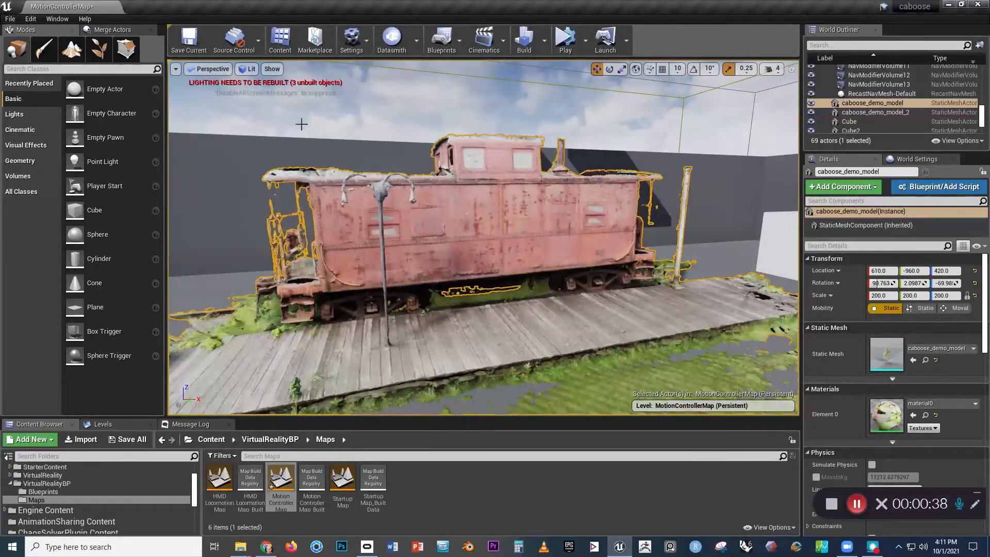
pyautogui.moveTo(451, 273); pyautogui.dragTo(442, 290, button='right')
pyautogui.click(478, 264)
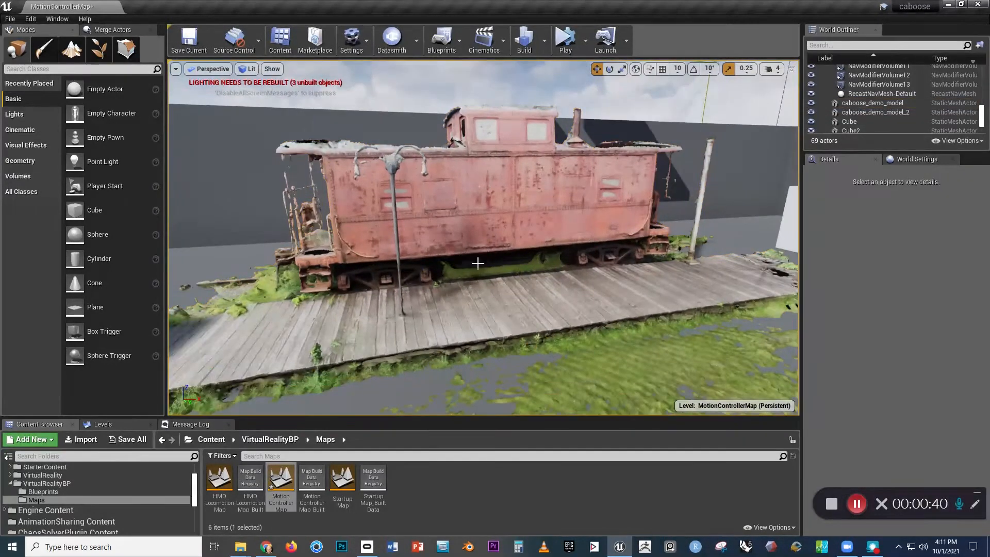
pyautogui.click(524, 41)
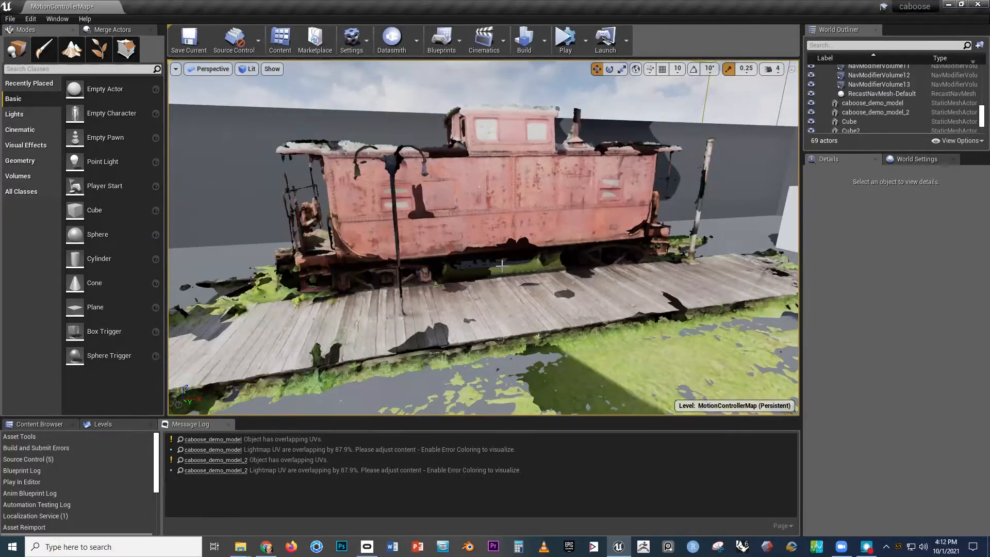
# Step: Open the caboose_demo_model static mesh for editing and display its UV channel 0, followed by UV channel 1
pyautogui.scroll(10, 496, 260)
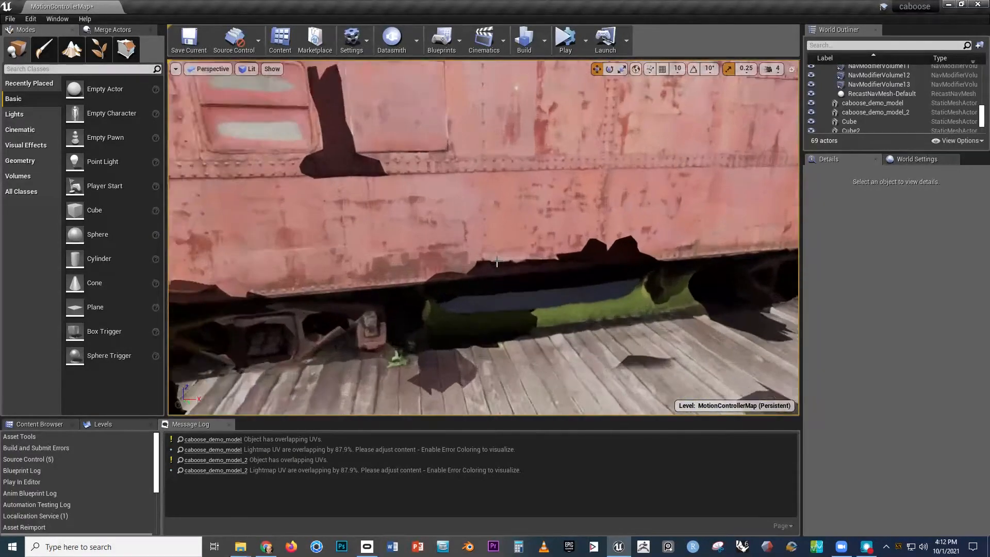
pyautogui.scroll(-10, 497, 260)
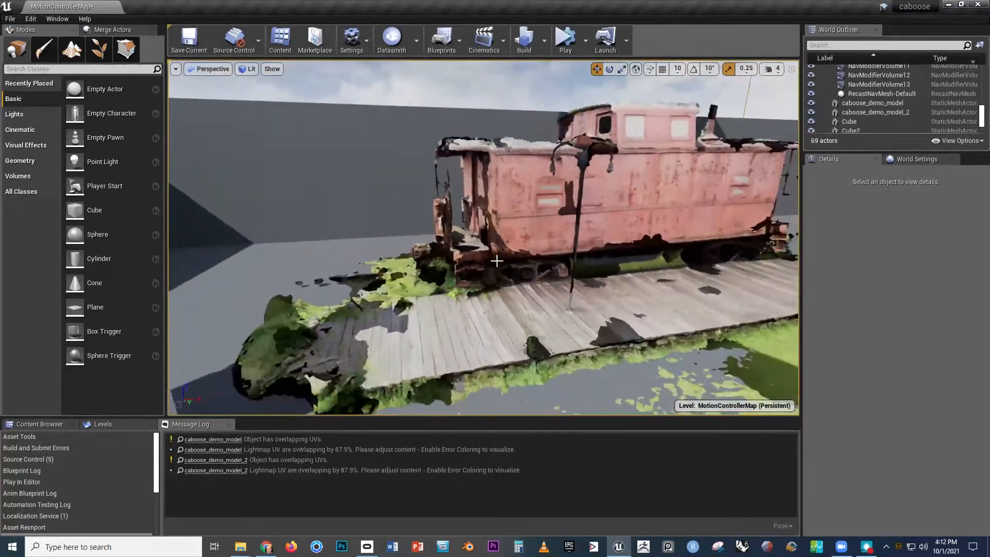
pyautogui.moveTo(497, 261); pyautogui.dragTo(496, 260, button='right')
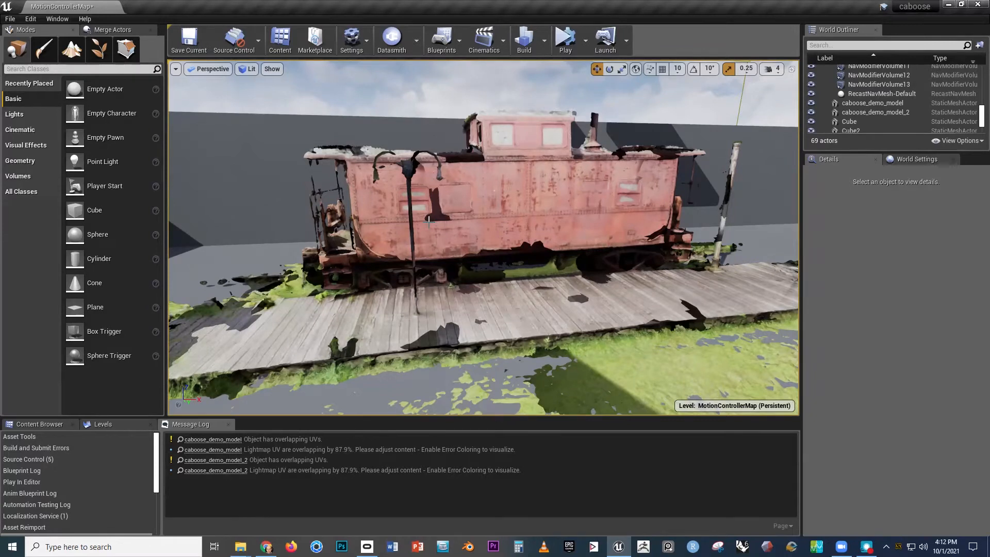
pyautogui.click(391, 227)
pyautogui.doubleClick(885, 347)
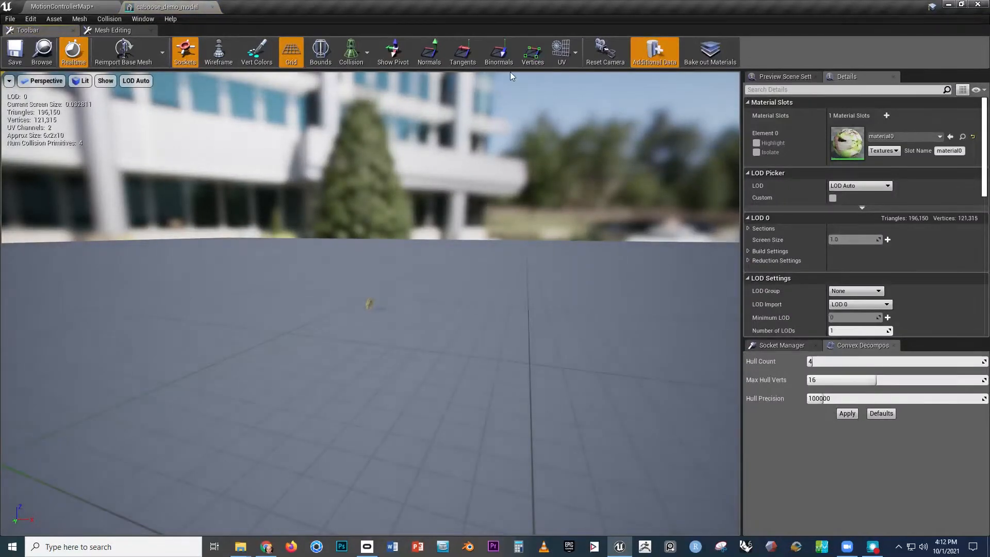
pyautogui.click(576, 52)
pyautogui.click(574, 86)
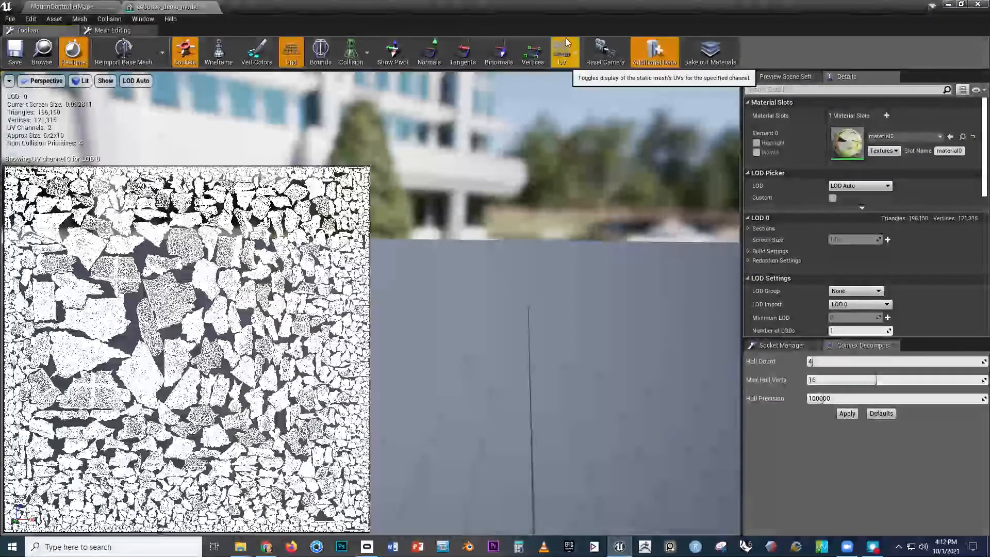
pyautogui.click(573, 50)
pyautogui.click(571, 100)
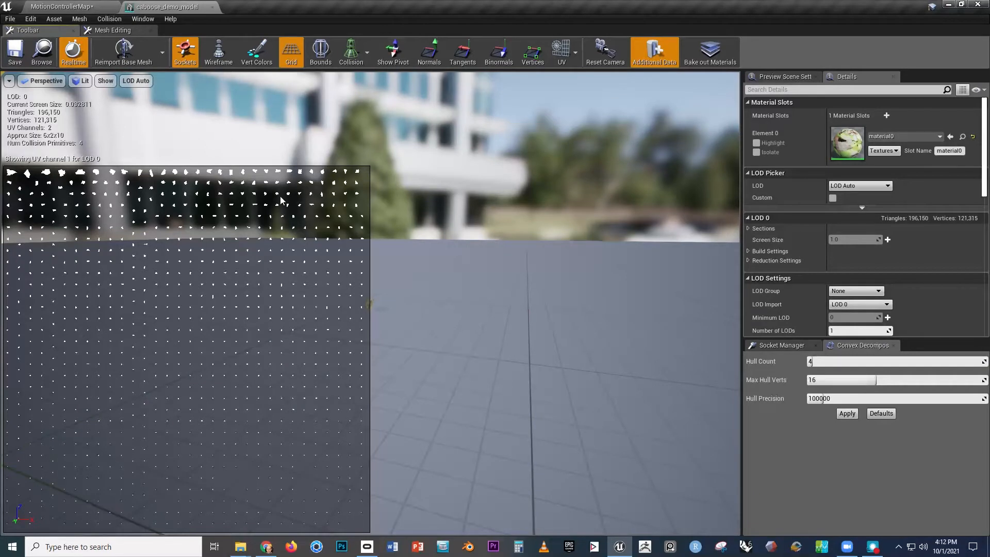
# Step: Return to the MotionControllerMap level, set the caboose model's mobility to Movable and rebuild the lighting
pyautogui.click(64, 7)
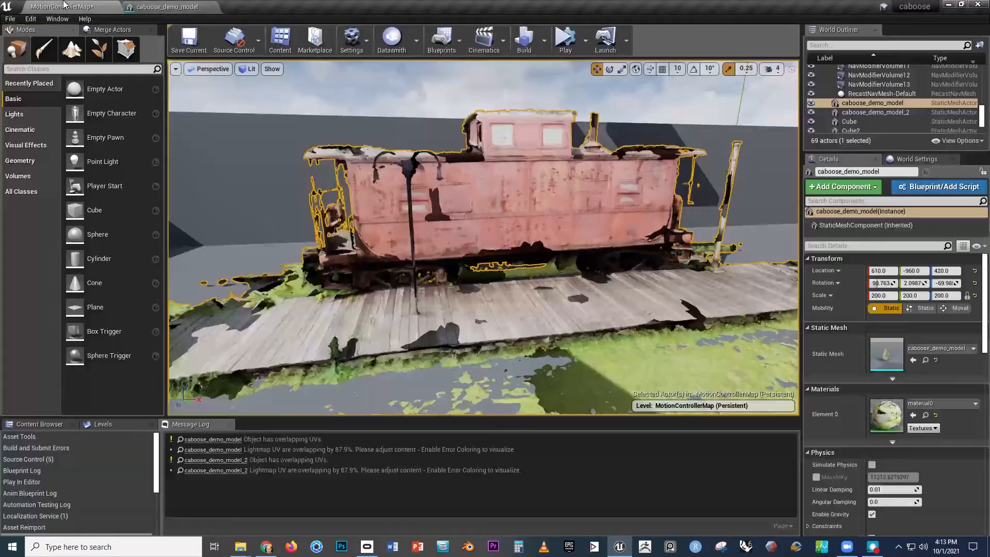
pyautogui.moveTo(522, 261)
pyautogui.mouseDown(button='right')
pyautogui.moveTo(516, 278)
pyautogui.moveTo(522, 264)
pyautogui.mouseUp(button='right')
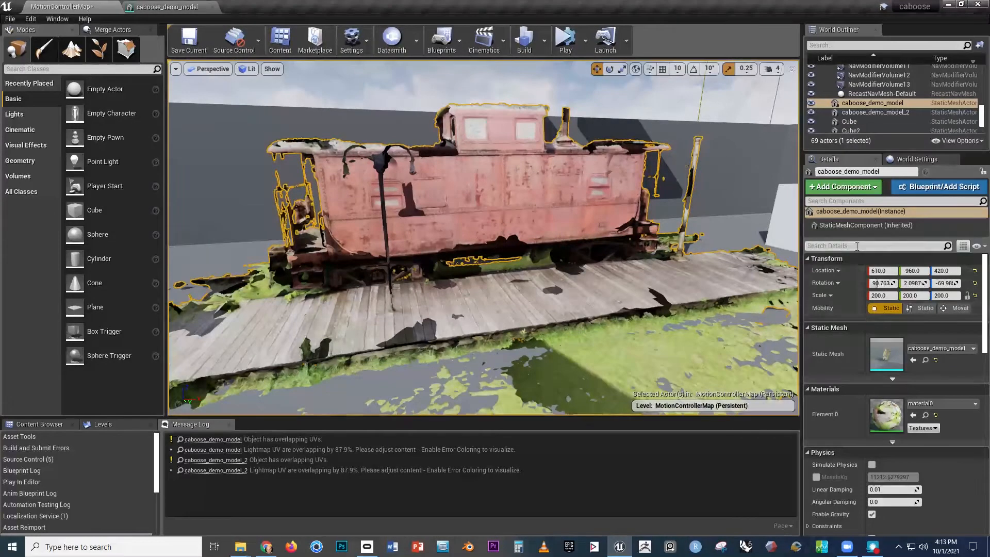
pyautogui.click(957, 308)
pyautogui.moveTo(550, 307); pyautogui.dragTo(537, 262, button='right')
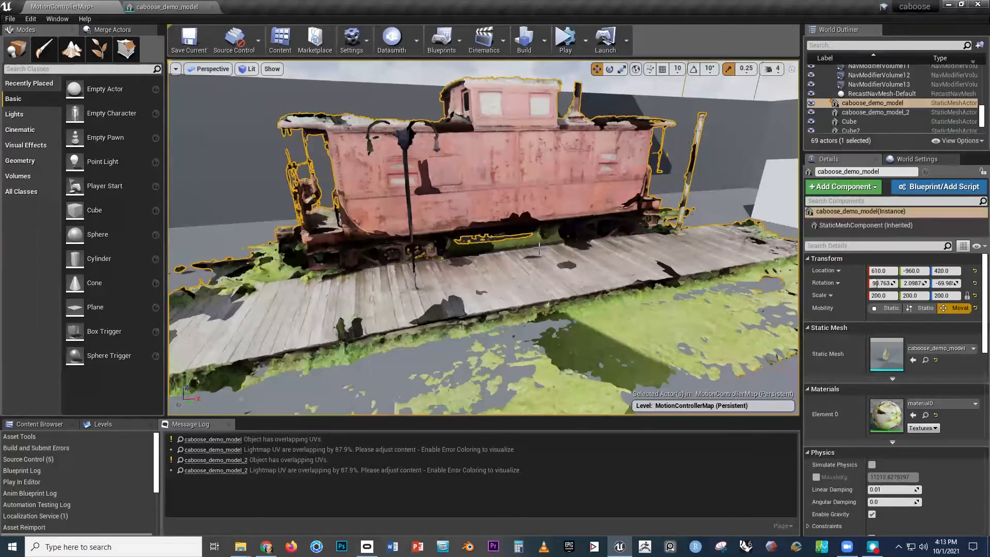
pyautogui.moveTo(539, 246); pyautogui.dragTo(535, 246, button='right')
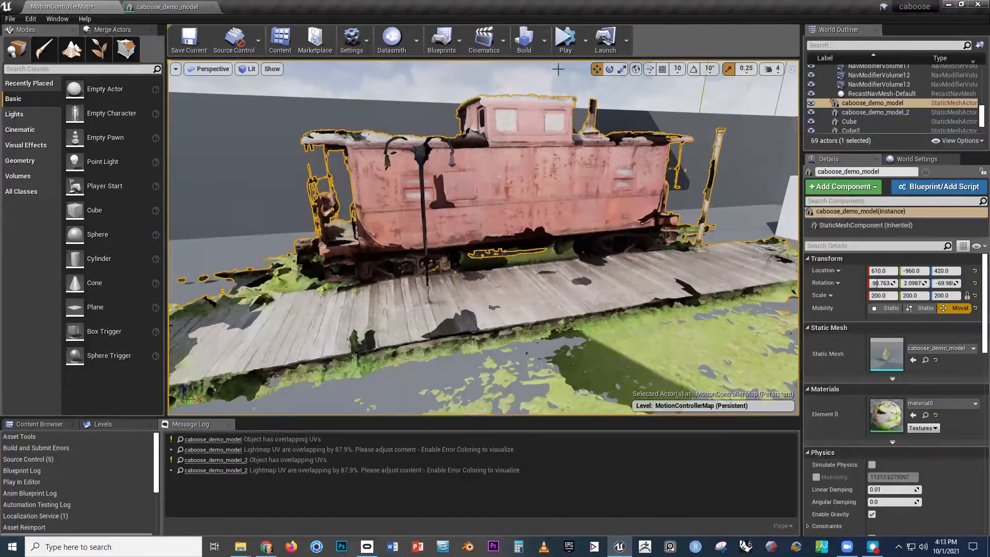
pyautogui.click(524, 39)
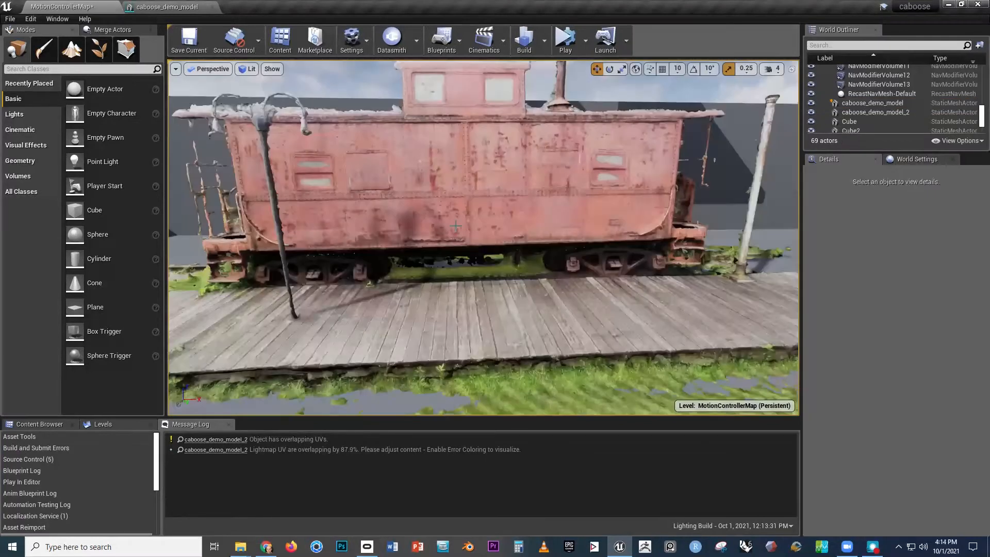
# Step: Select both cube slabs floating above the caboose and lower them to a Z location of about 586 as its roof
pyautogui.moveTo(456, 225); pyautogui.dragTo(447, 227)
pyautogui.moveTo(446, 227); pyautogui.dragTo(447, 227, button='right')
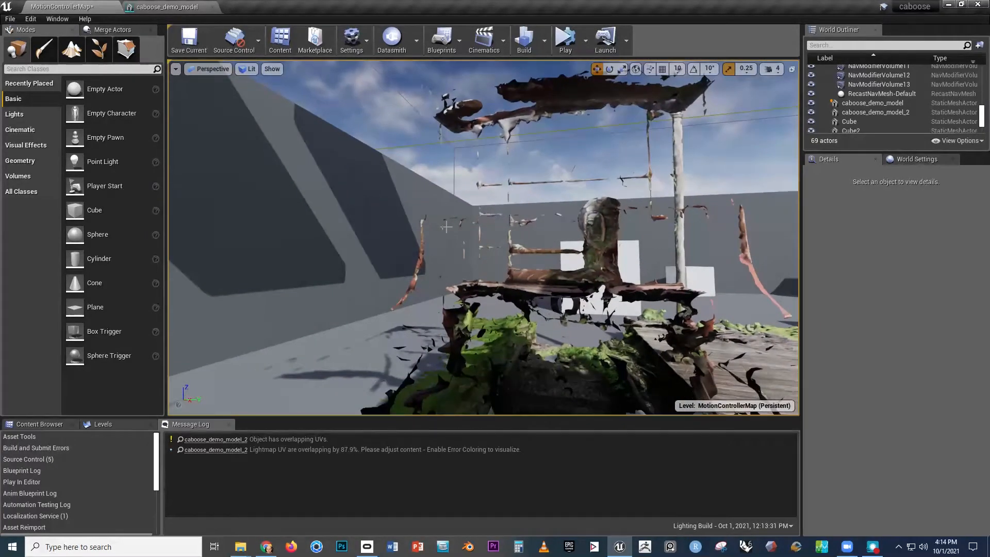
pyautogui.moveTo(446, 227); pyautogui.dragTo(447, 227, button='right')
pyautogui.click(503, 185)
pyautogui.moveTo(525, 272); pyautogui.dragTo(526, 272, button='right')
pyautogui.moveTo(507, 186); pyautogui.dragTo(507, 185, button='right')
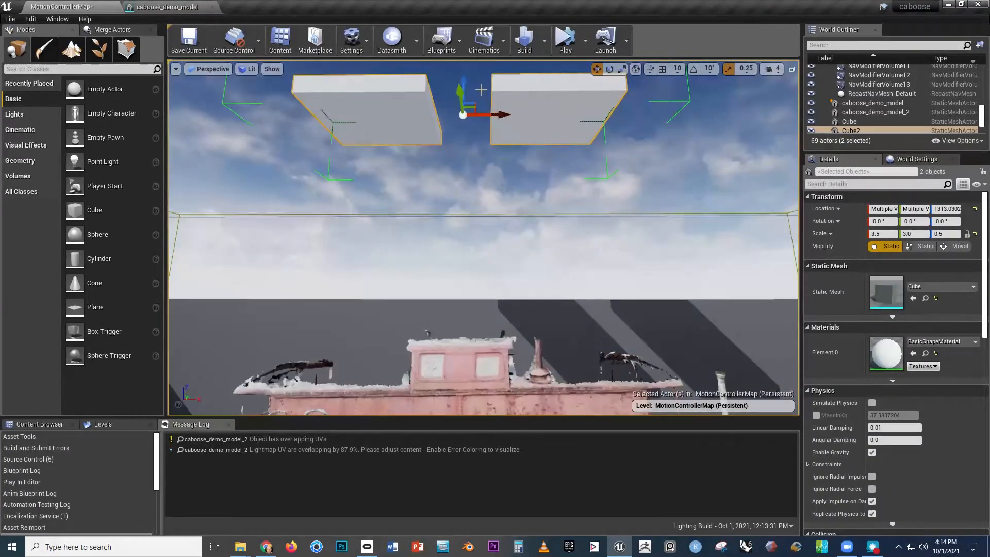
pyautogui.moveTo(468, 84); pyautogui.dragTo(541, 330)
pyautogui.moveTo(475, 385); pyautogui.dragTo(475, 385, button='right')
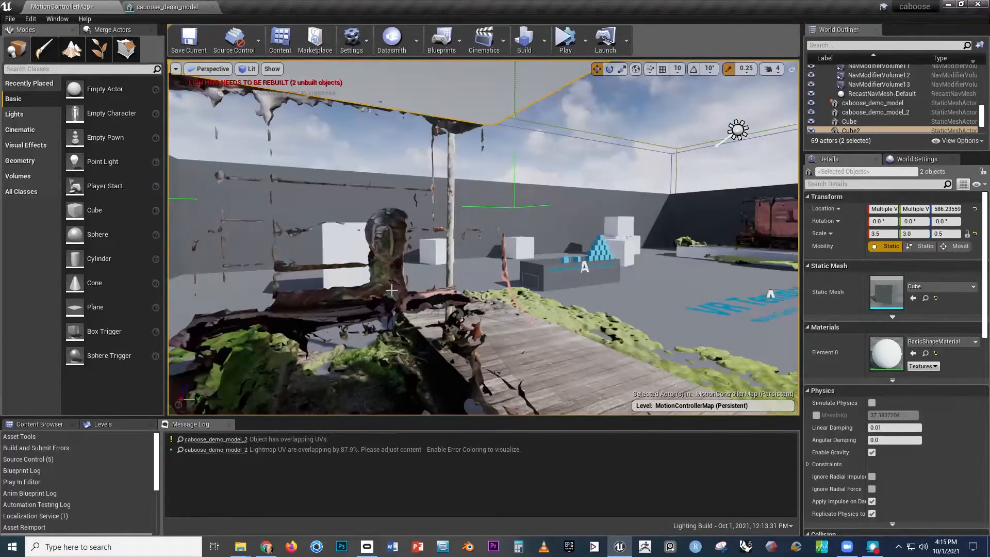
# Step: Select the caboose model in the level and open its material0 for editing
pyautogui.click(392, 290)
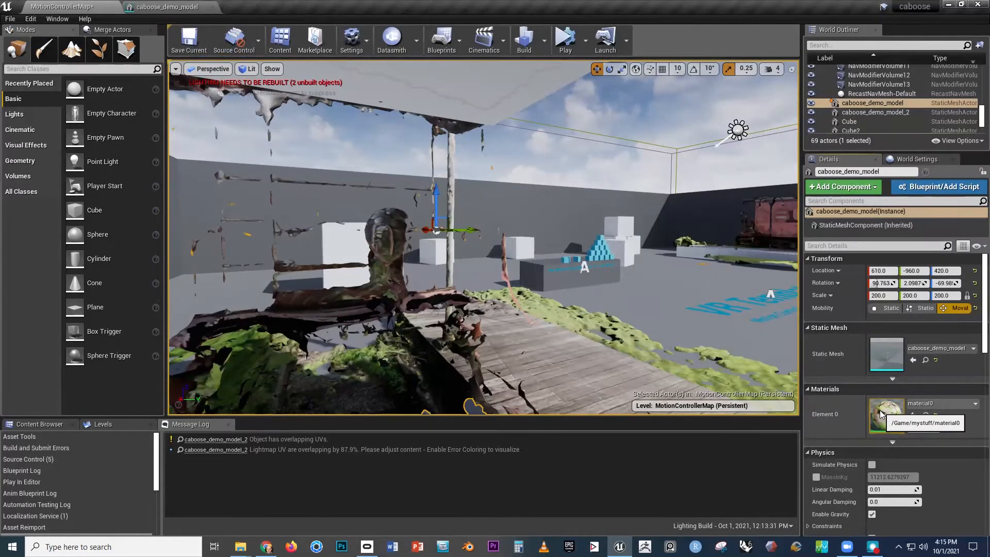
pyautogui.click(164, 6)
pyautogui.click(45, 7)
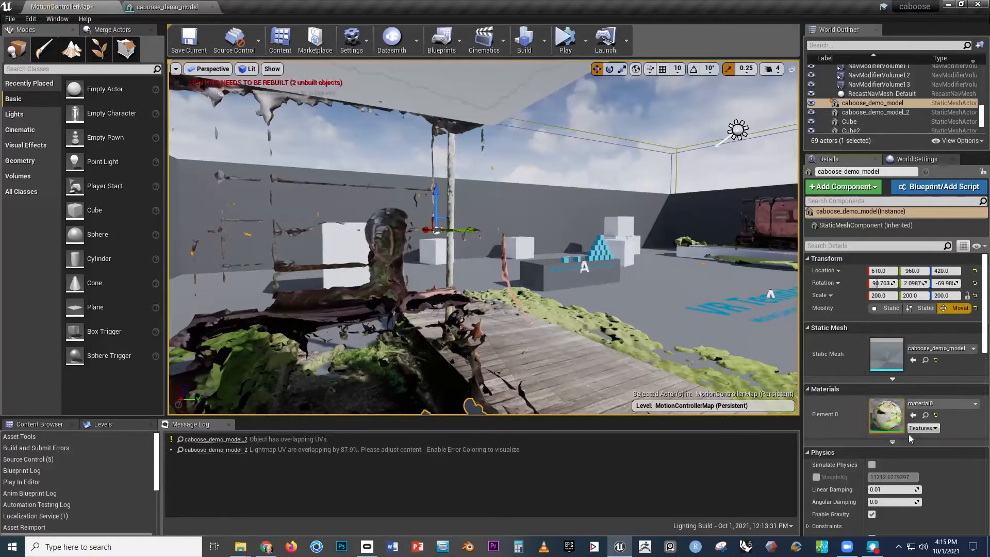
pyautogui.doubleClick(882, 411)
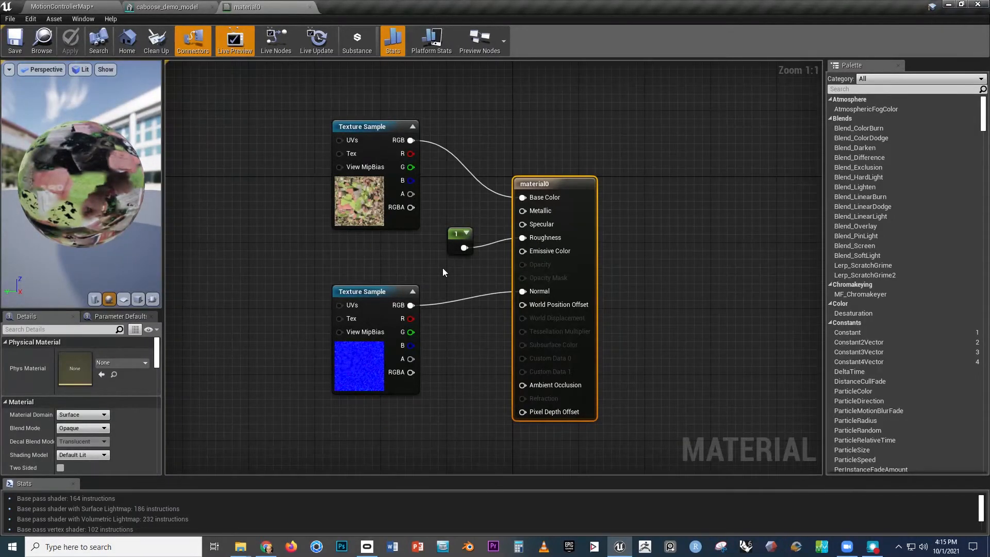
# Step: Replace the constant feeding material0's Roughness with a new Constant node and set its value to 1
pyautogui.click(448, 281)
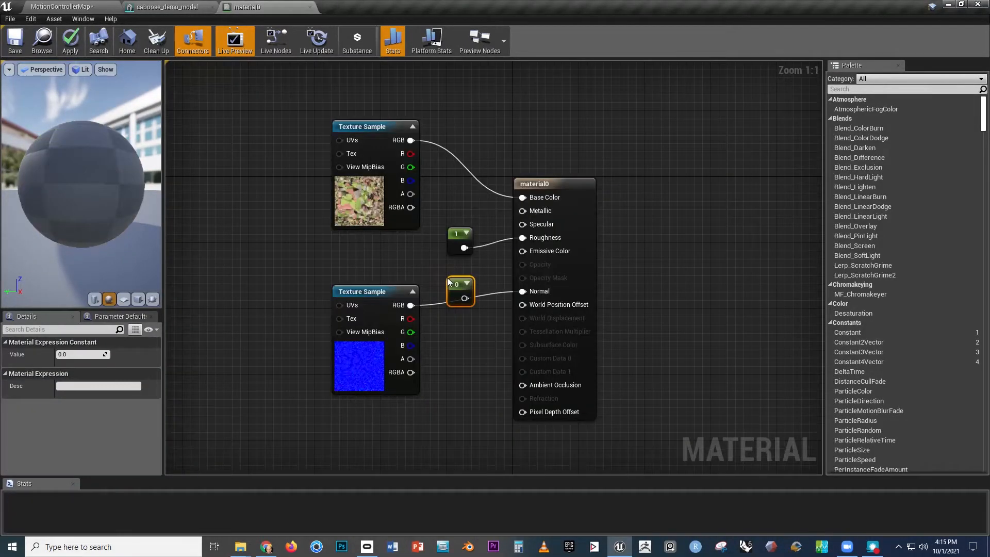
pyautogui.moveTo(463, 288); pyautogui.dragTo(455, 269)
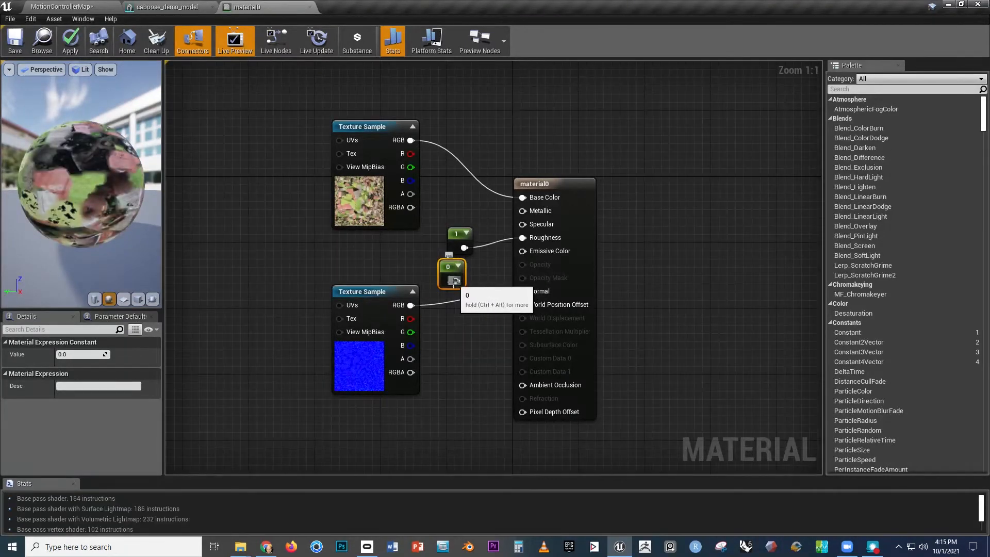
pyautogui.moveTo(455, 281); pyautogui.dragTo(523, 238)
pyautogui.click(465, 240)
pyautogui.press('Delete')
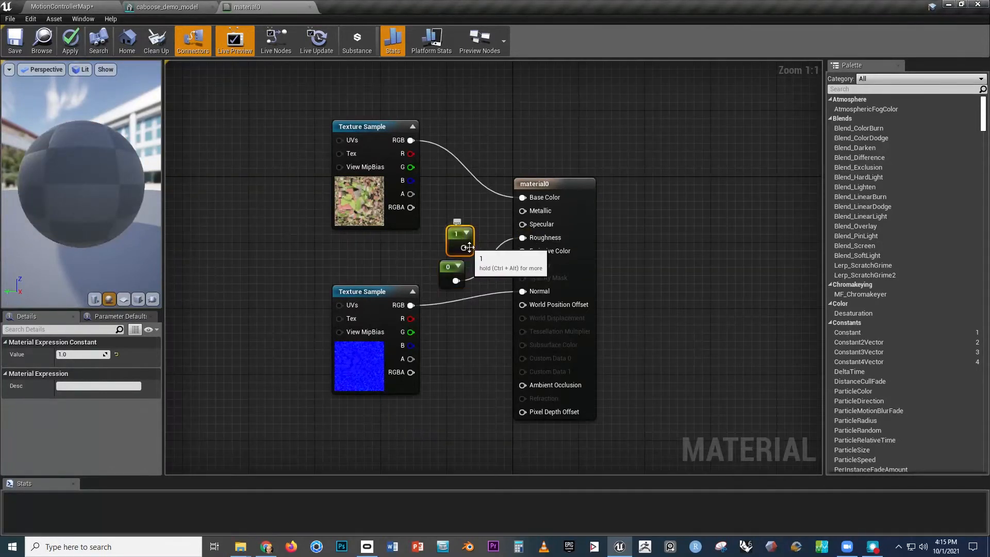
pyautogui.moveTo(447, 267); pyautogui.dragTo(464, 242)
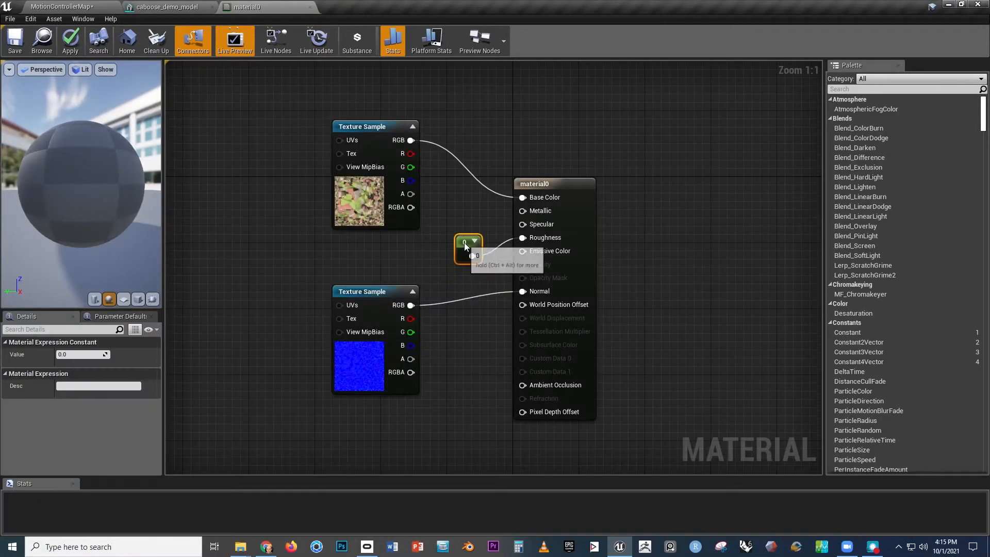
pyautogui.click(71, 353)
pyautogui.press('Return')
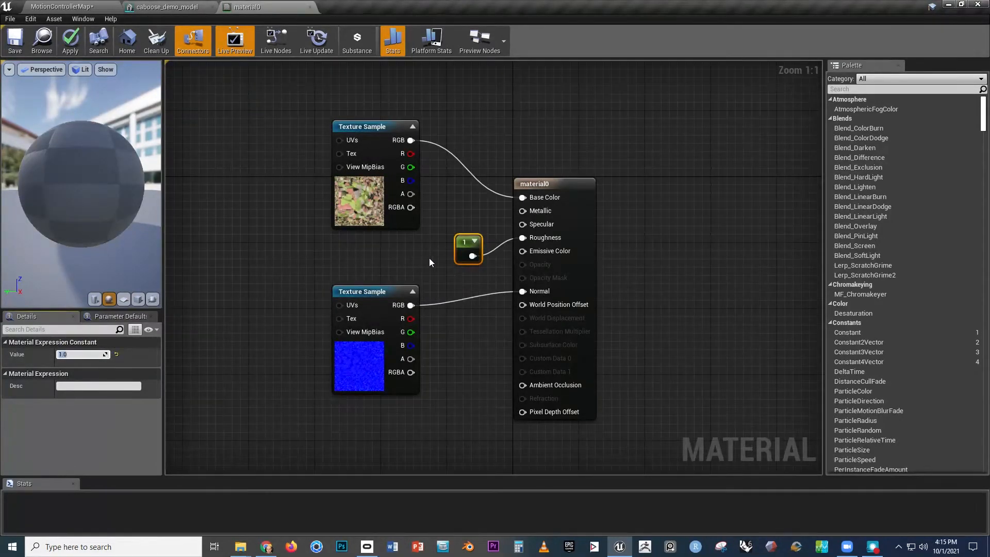
# Step: Enable Two Sided on material0 and save the material
pyautogui.moveTo(429, 258); pyautogui.dragTo(439, 268, button='right')
pyautogui.click(581, 187)
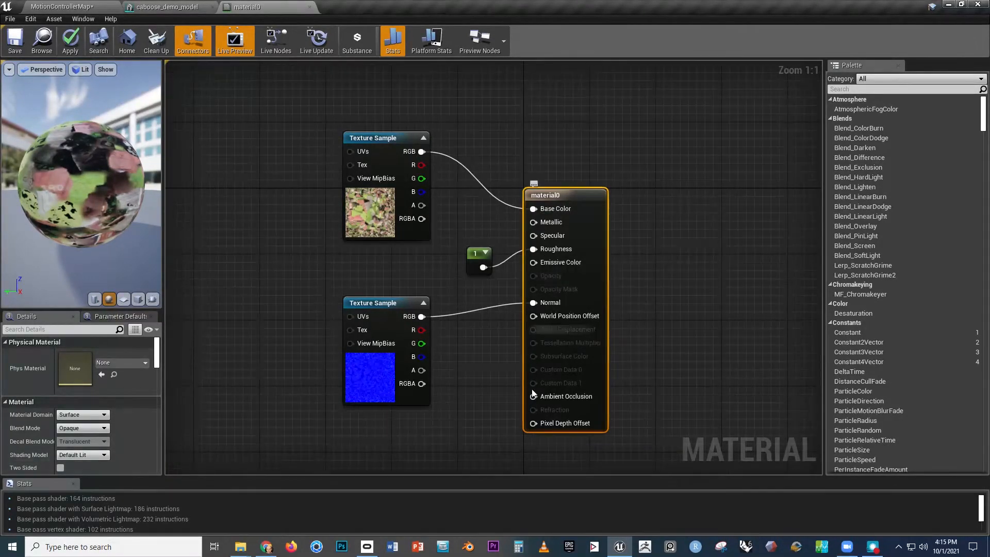
pyautogui.click(61, 468)
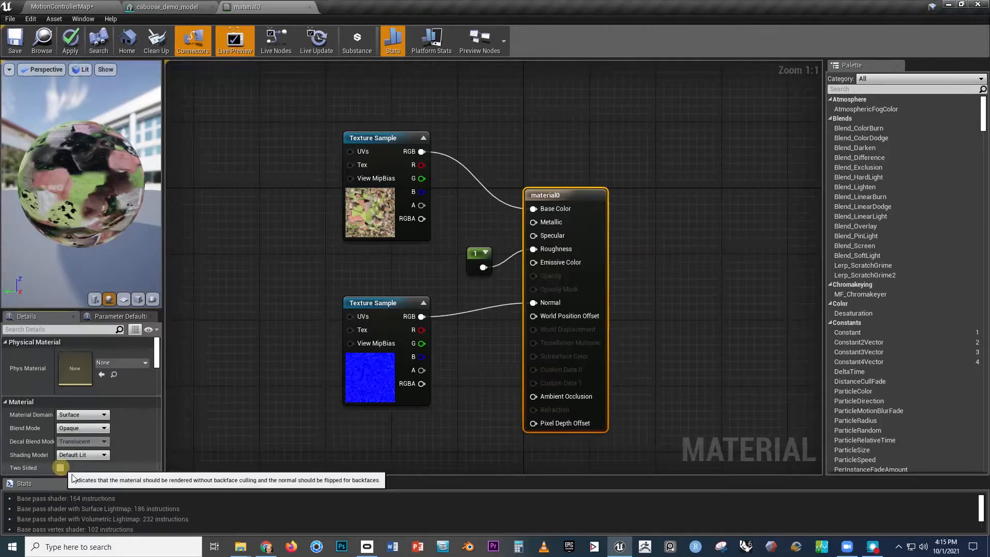
pyautogui.click(15, 41)
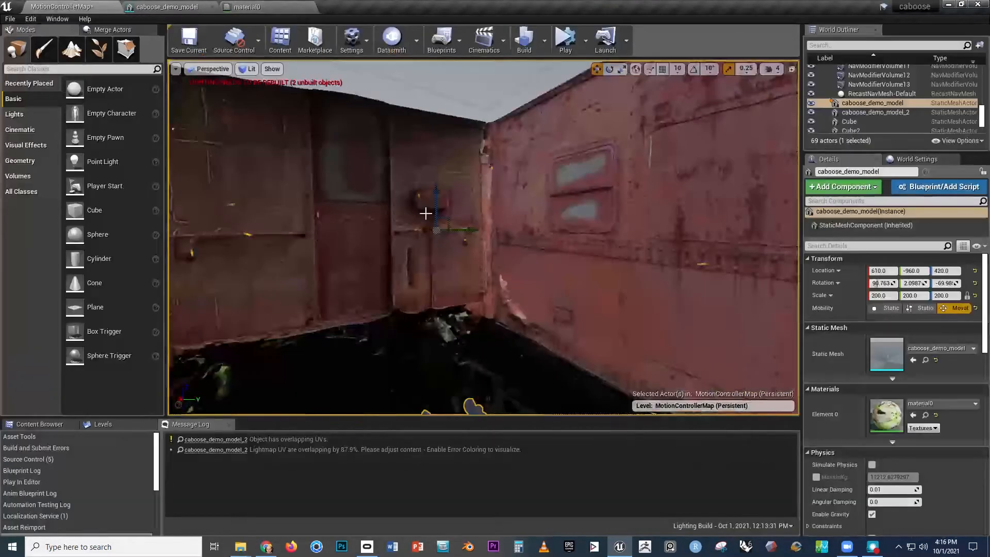
# Step: Place a point light inside the caboose and raise it to a Z location of about 459
pyautogui.moveTo(474, 266); pyautogui.dragTo(481, 297, button='right')
pyautogui.press('s')
pyautogui.press('s')
pyautogui.press('w')
pyautogui.press('Escape')
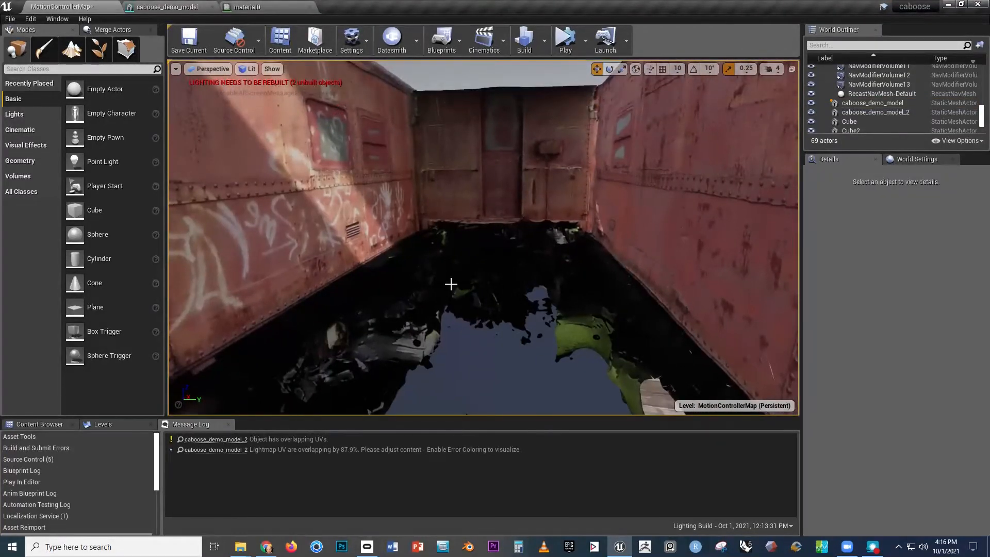
pyautogui.click(38, 114)
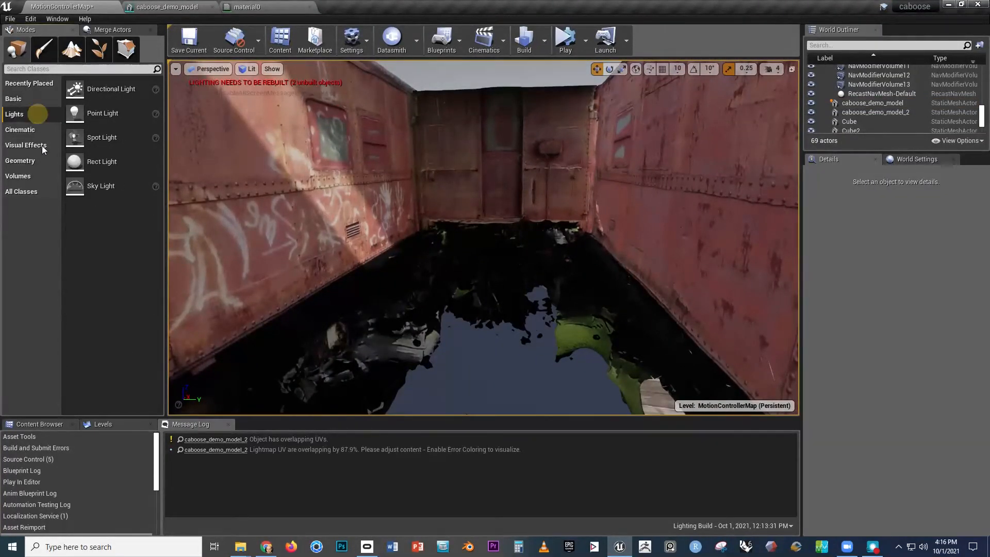
pyautogui.moveTo(101, 119); pyautogui.dragTo(484, 330)
pyautogui.moveTo(484, 297); pyautogui.dragTo(484, 124)
pyautogui.moveTo(455, 265); pyautogui.dragTo(461, 227, button='right')
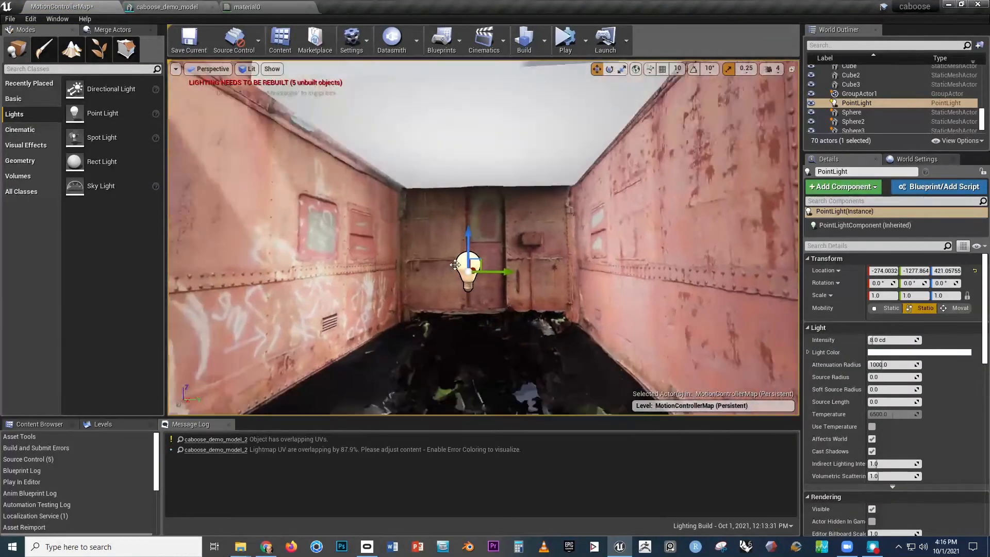
pyautogui.moveTo(475, 223); pyautogui.dragTo(475, 188)
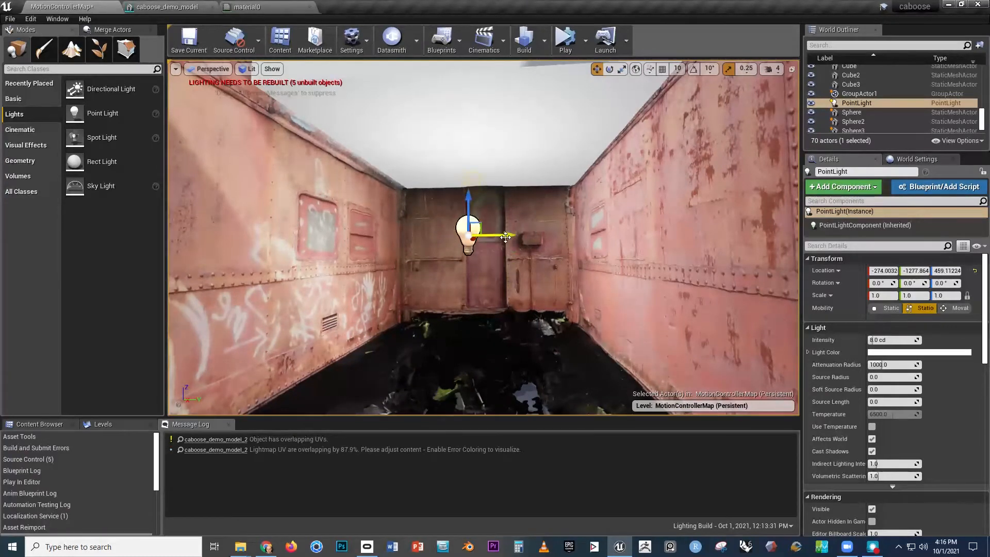
# Step: Shift the point light along Y to about -1272 inside the caboose and set its mobility to Movable
pyautogui.moveTo(507, 237); pyautogui.dragTo(524, 232)
pyautogui.moveTo(503, 297)
pyautogui.mouseDown(button='right')
pyautogui.moveTo(484, 296)
pyautogui.moveTo(502, 297)
pyautogui.mouseUp(button='right')
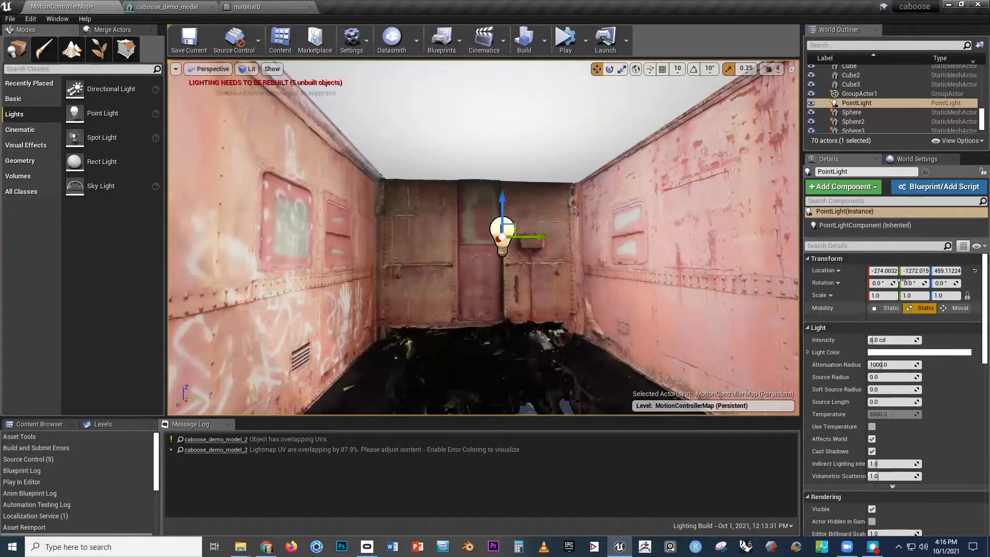
pyautogui.click(957, 308)
# Step: Place a spot light at the caboose's other end, raise it to Z about 506 and move it to X about -690
pyautogui.moveTo(505, 279); pyautogui.dragTo(497, 280, button='right')
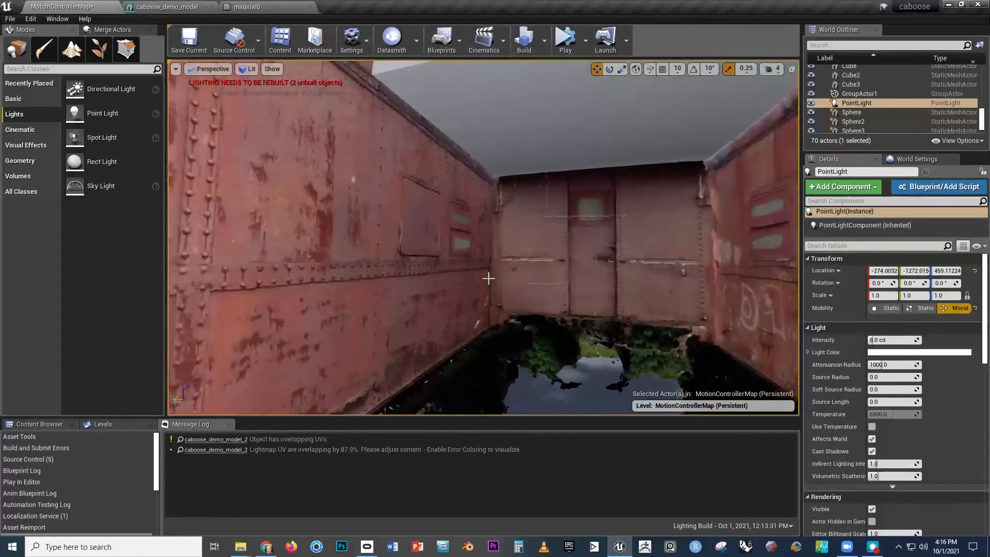
pyautogui.moveTo(105, 139); pyautogui.dragTo(591, 366)
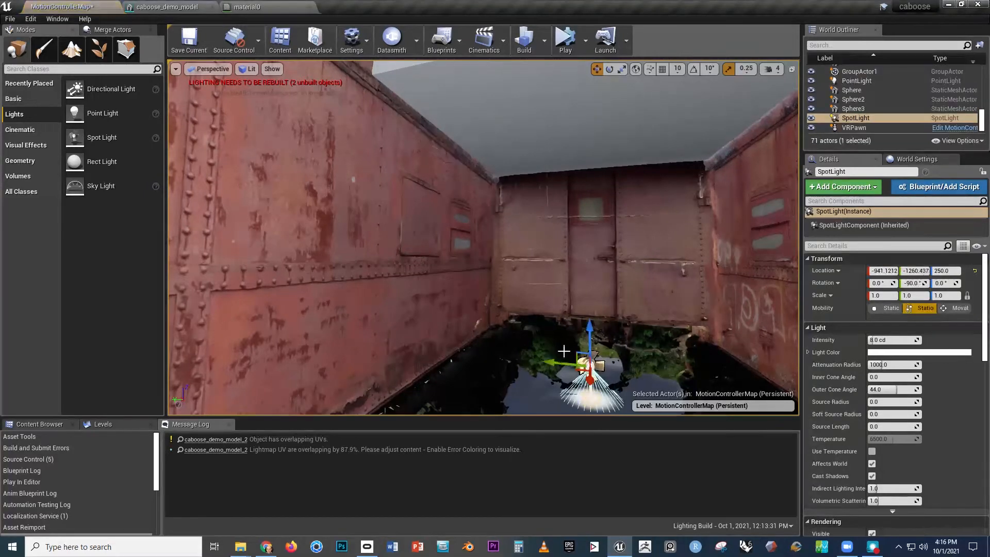
pyautogui.moveTo(593, 325); pyautogui.dragTo(570, 165)
pyautogui.moveTo(563, 234); pyautogui.dragTo(562, 235, button='right')
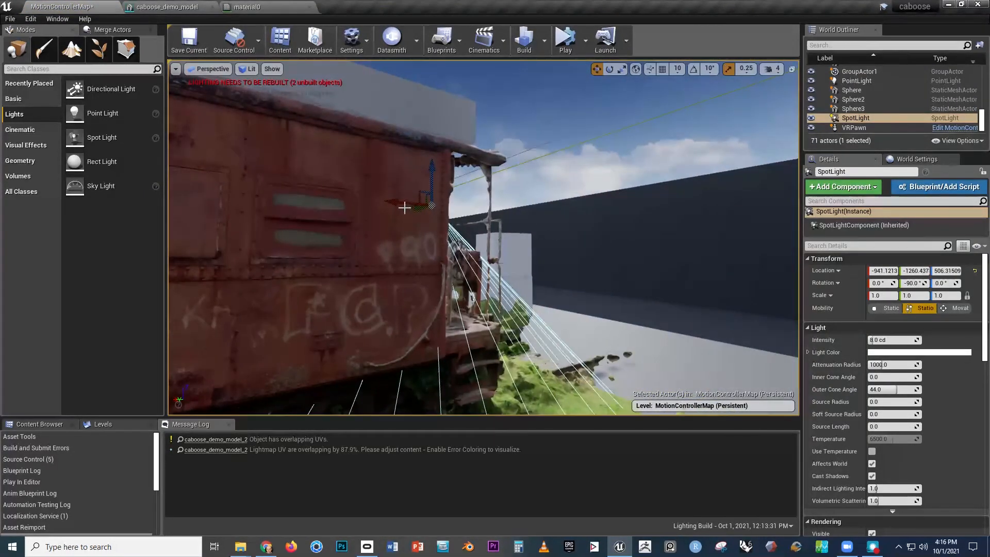
pyautogui.moveTo(399, 204); pyautogui.dragTo(147, 218)
# Step: Set the intensity of the point light inside the caboose to 20 cd
pyautogui.moveTo(248, 282); pyautogui.dragTo(257, 251, button='right')
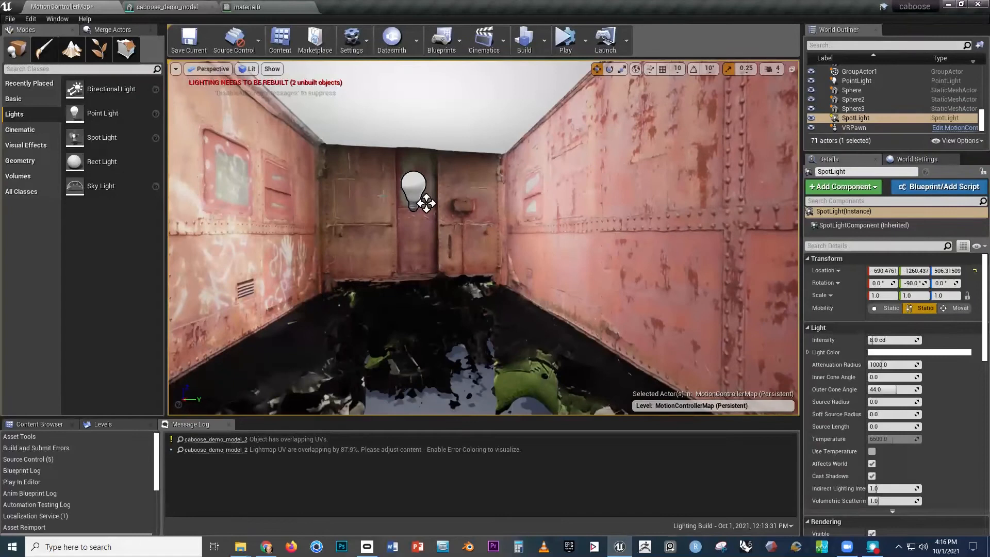
pyautogui.click(417, 180)
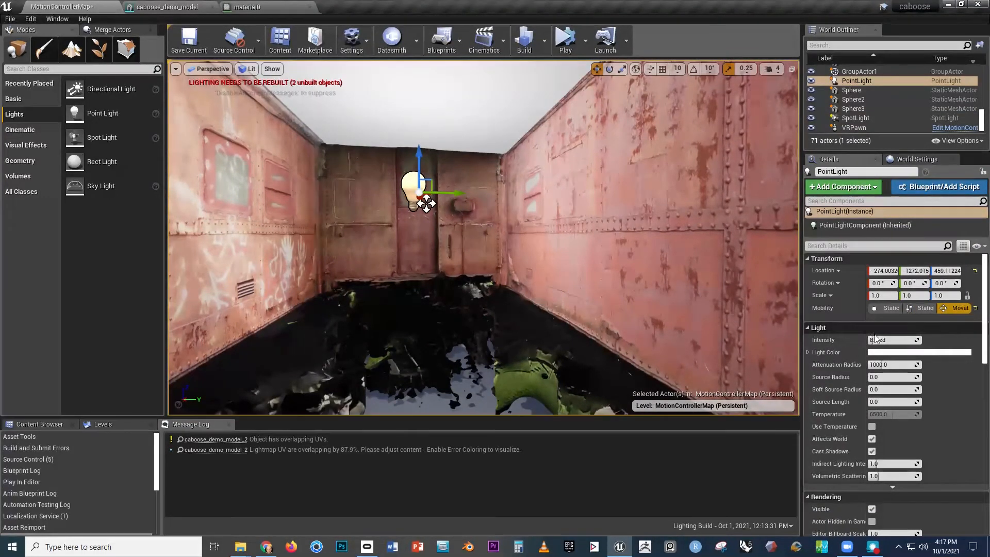
pyautogui.click(892, 340)
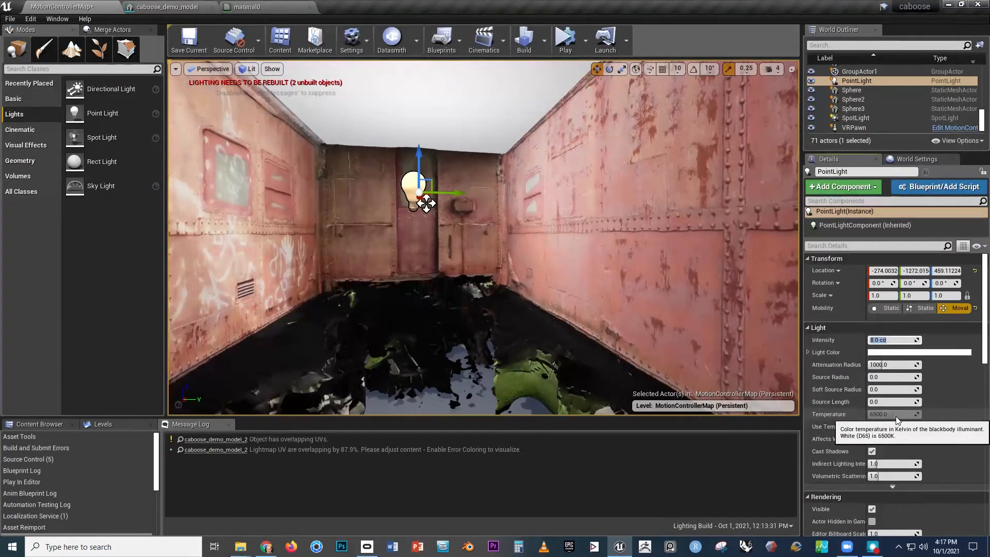
pyautogui.write('20')
pyautogui.press('Return')
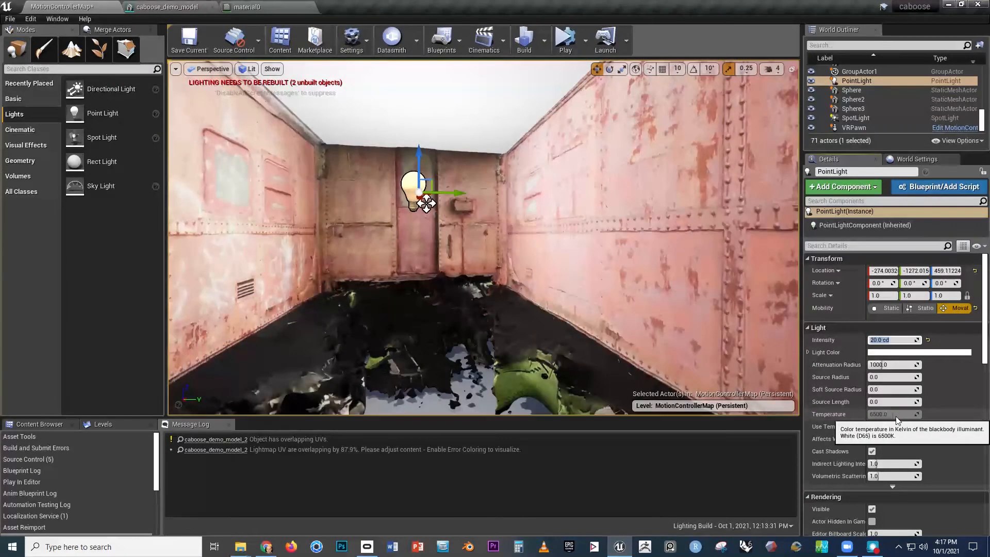
# Step: Tint the point light pale purple and reduce its attenuation radius to about 305
pyautogui.click(878, 352)
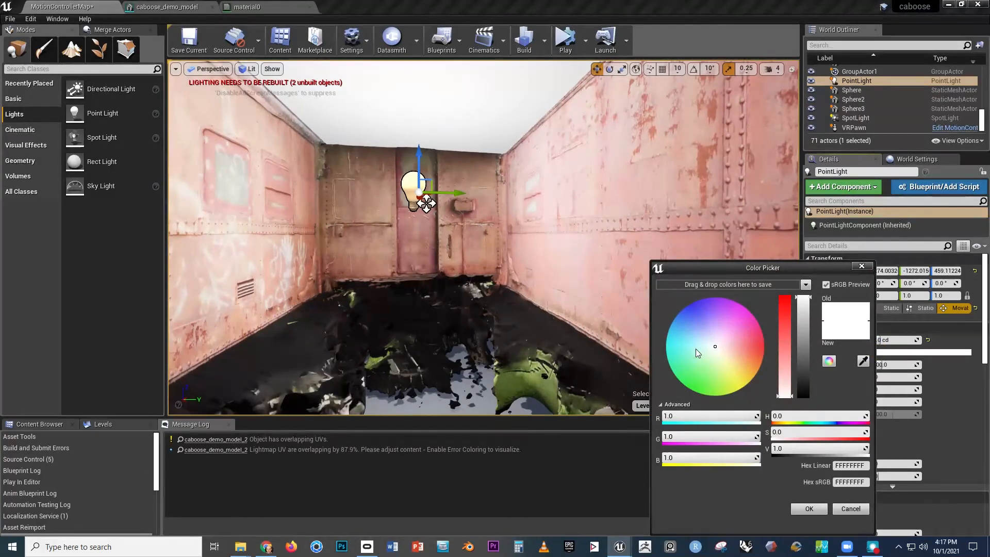
pyautogui.moveTo(714, 352); pyautogui.dragTo(712, 324)
pyautogui.click(800, 510)
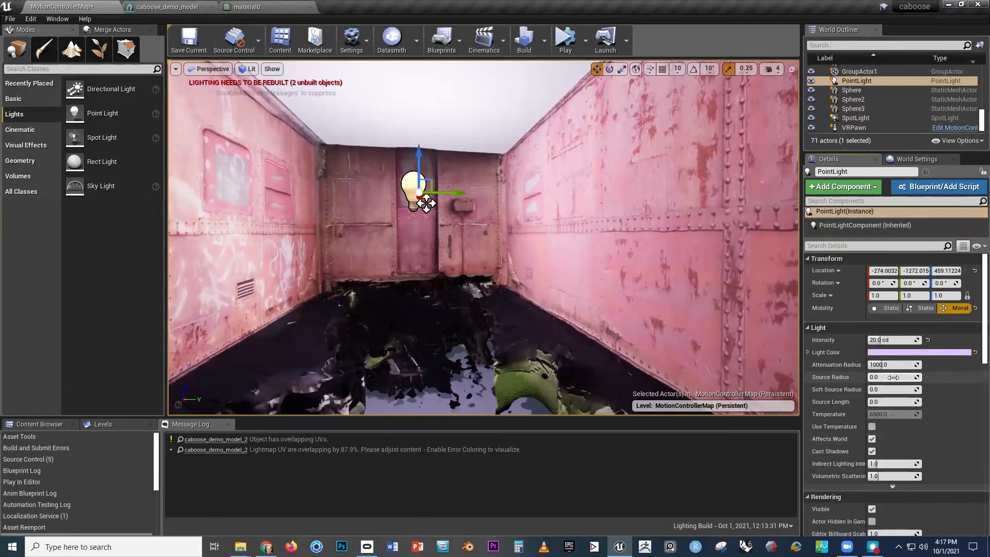
pyautogui.moveTo(886, 366); pyautogui.dragTo(872, 365)
# Step: Set the spot light's mobility to Movable and raise it to a Z location of about 538
pyautogui.moveTo(526, 263); pyautogui.dragTo(526, 264, button='right')
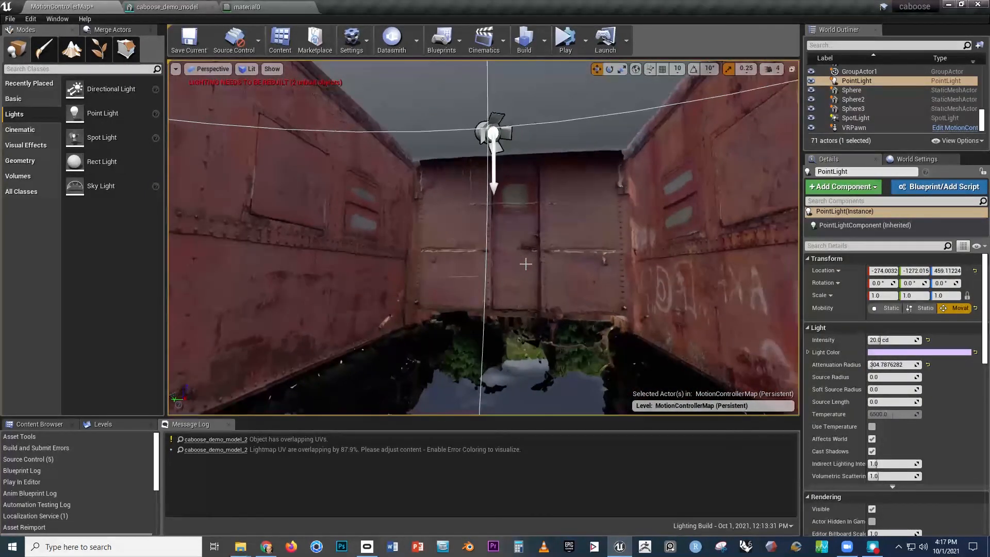
pyautogui.click(495, 134)
pyautogui.moveTo(495, 134); pyautogui.dragTo(495, 134, button='right')
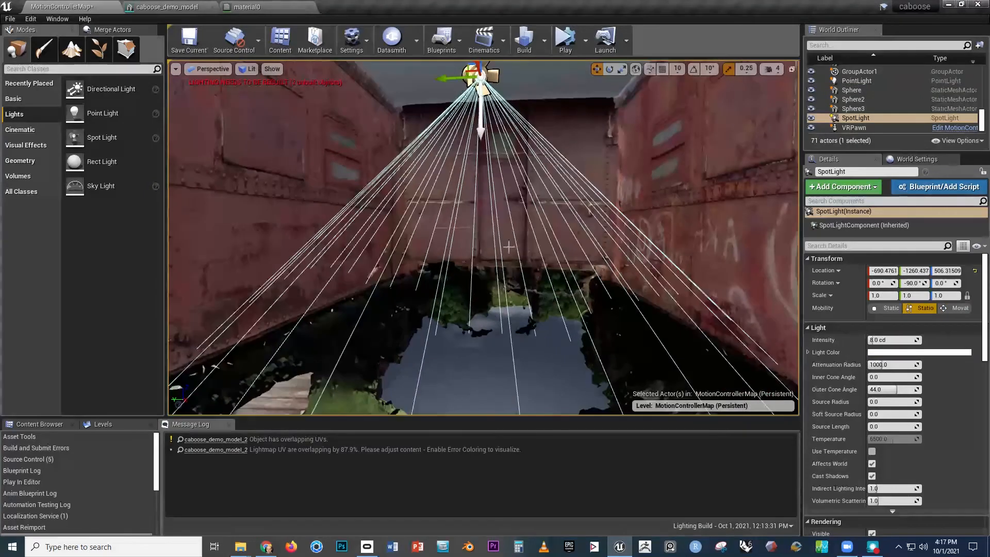
pyautogui.click(961, 309)
pyautogui.moveTo(504, 246); pyautogui.dragTo(504, 246, button='right')
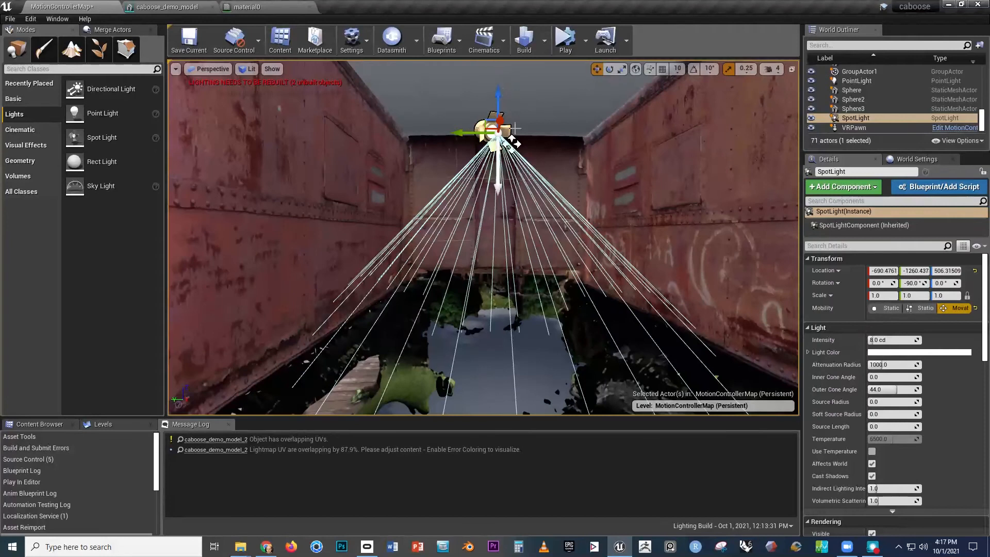
pyautogui.moveTo(502, 94); pyautogui.dragTo(500, 61)
pyautogui.moveTo(489, 182); pyautogui.dragTo(489, 182, button='right')
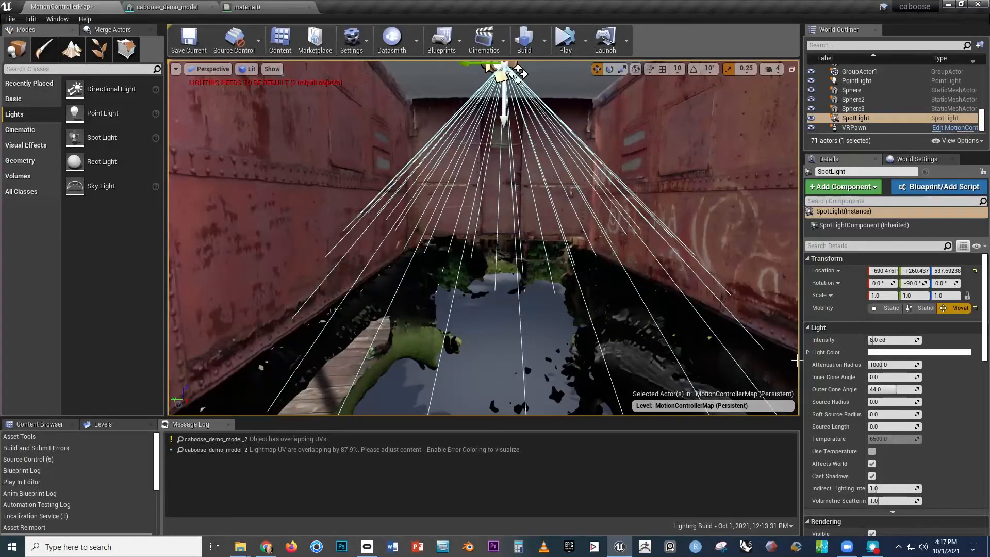
# Step: Set the spot light's intensity to 50 cd
pyautogui.click(890, 338)
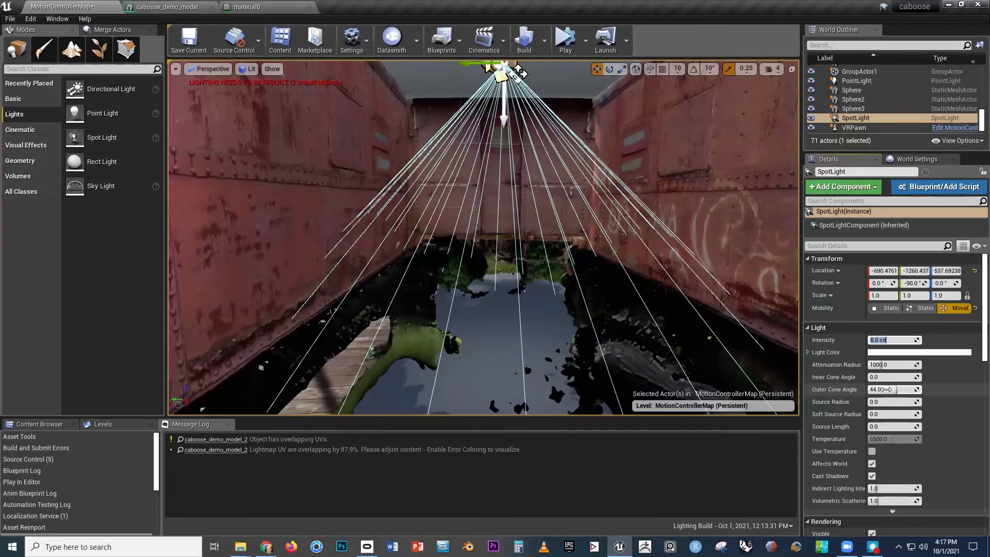
pyautogui.write('50')
pyautogui.press('Return')
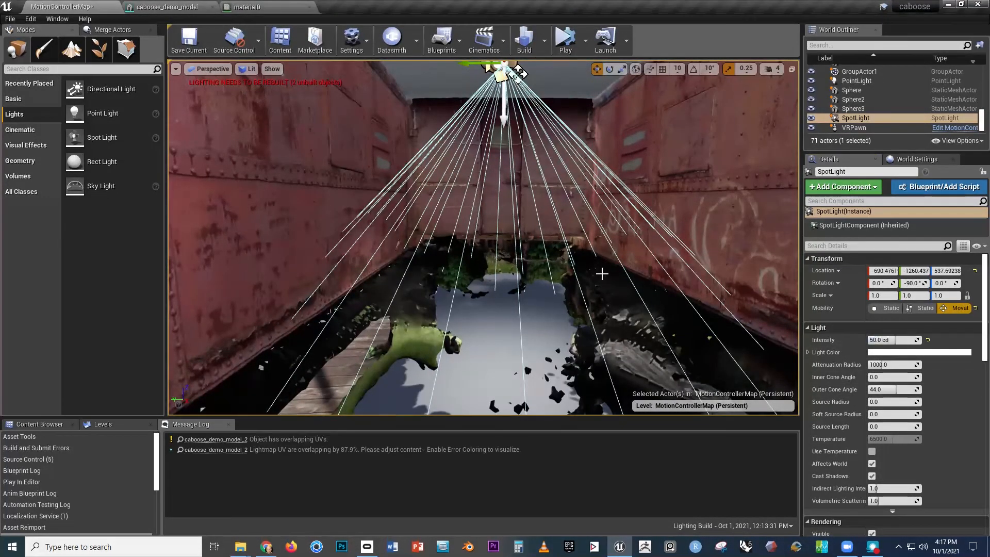
# Step: Set the spot light's inner cone angle to about 18.3 and its outer cone angle to about 36.5
pyautogui.scroll(-4, 602, 274)
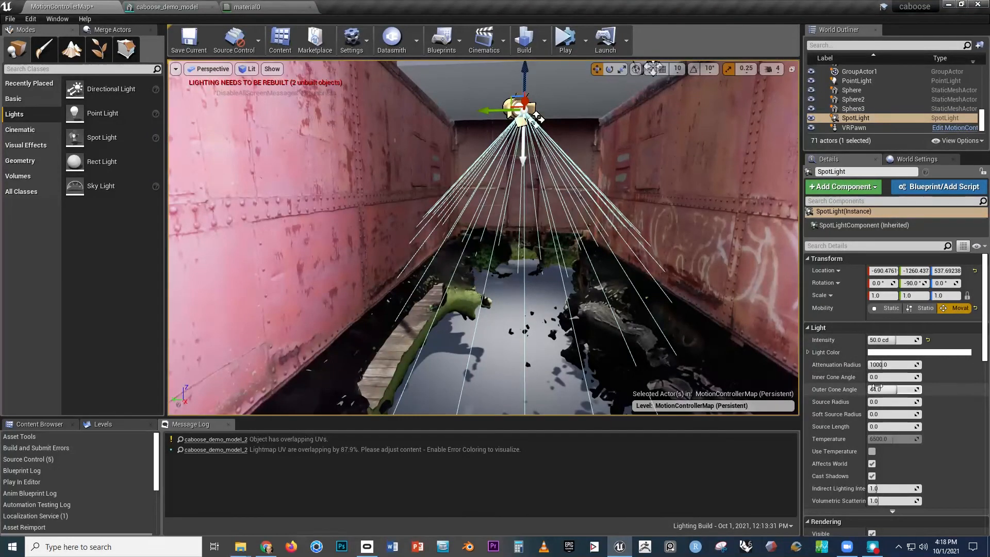
pyautogui.moveTo(882, 378); pyautogui.dragTo(879, 377)
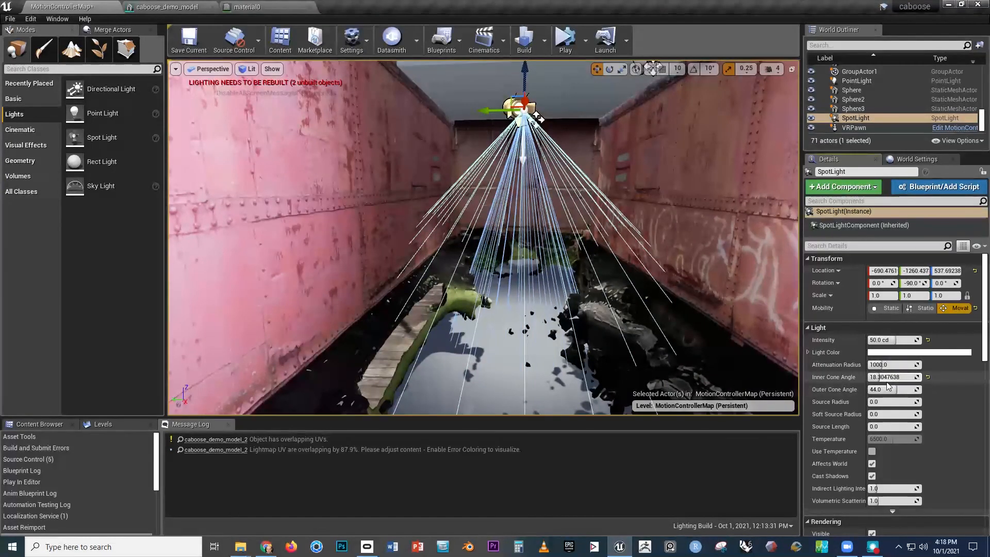
pyautogui.moveTo(892, 390); pyautogui.dragTo(892, 389)
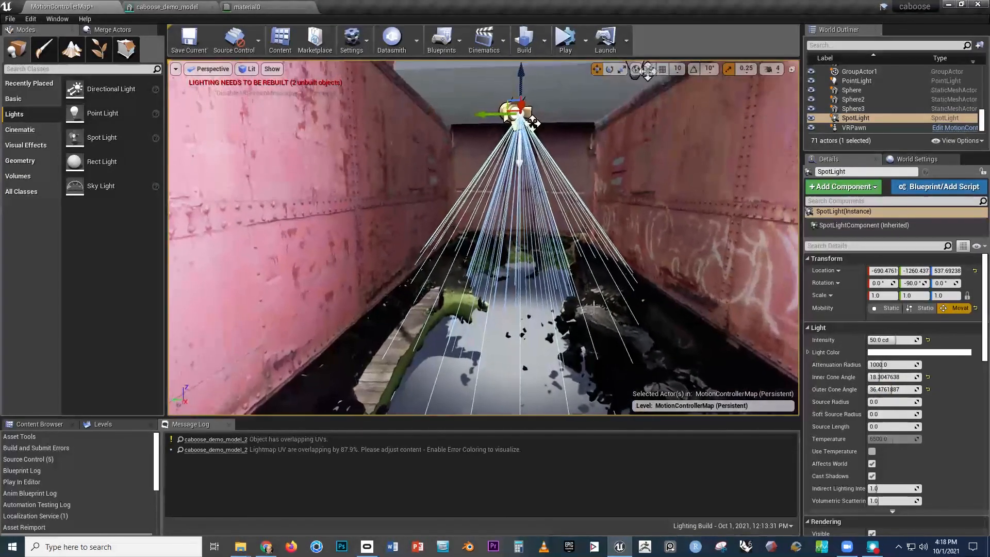